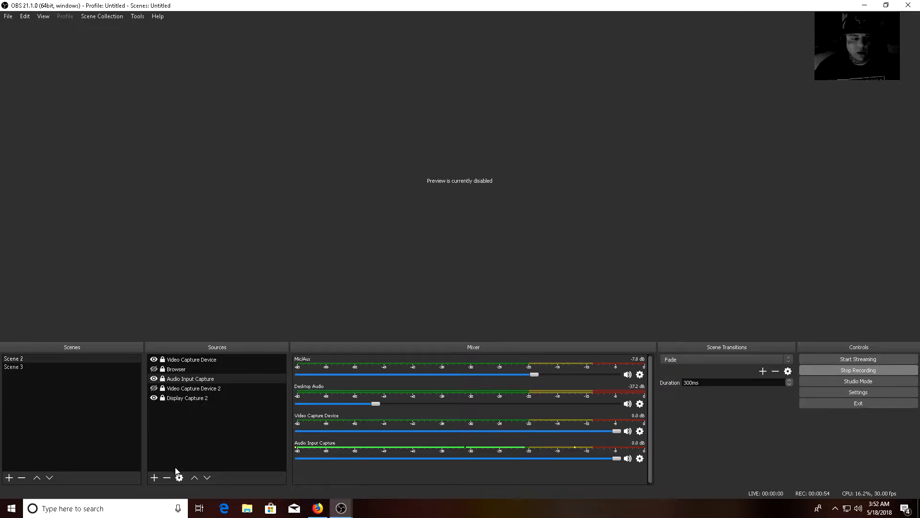
- Select Scene 2 and look over the source types that can be added to it
{"action": "left_click", "coordinate": [24, 361]}
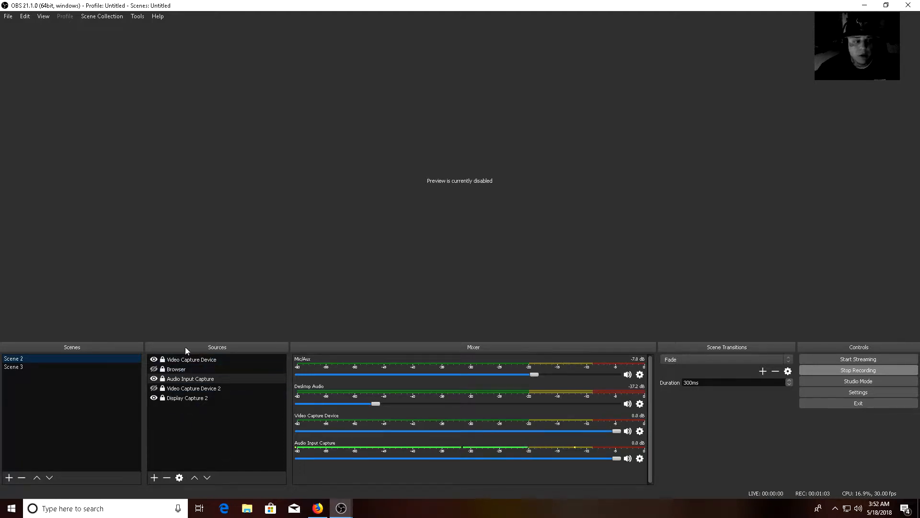
{"action": "left_click", "coordinate": [154, 478]}
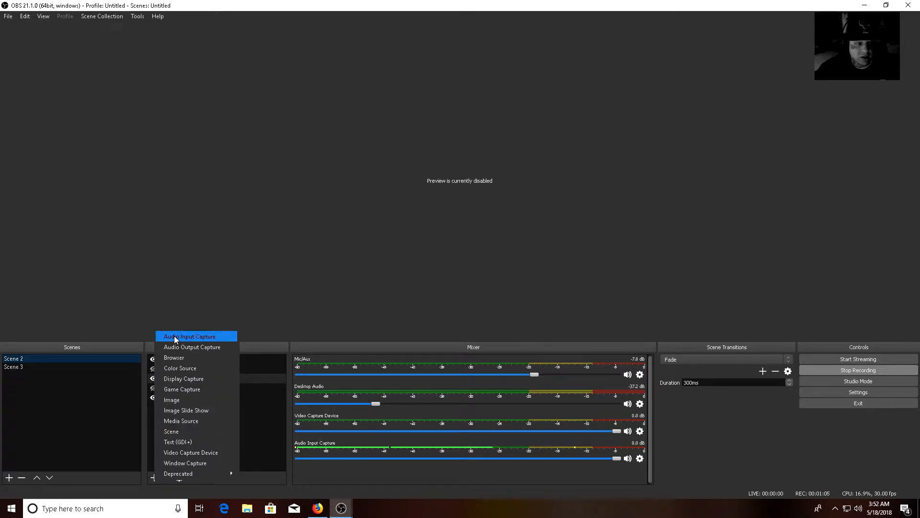
{"action": "left_click", "coordinate": [259, 398]}
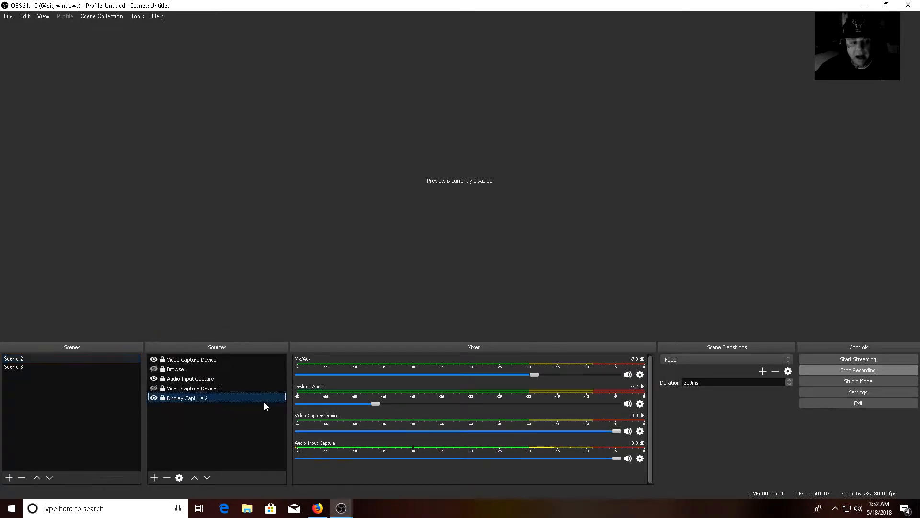
- Check which microphone device is set in the Audio Input Capture source's properties, and close them
{"action": "left_click", "coordinate": [197, 381]}
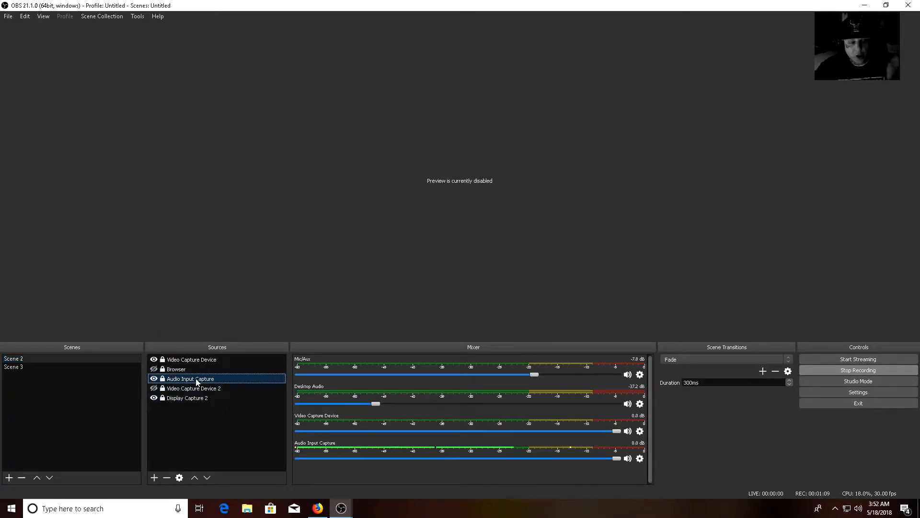
{"action": "right_click", "coordinate": [197, 382]}
{"action": "left_click", "coordinate": [219, 373]}
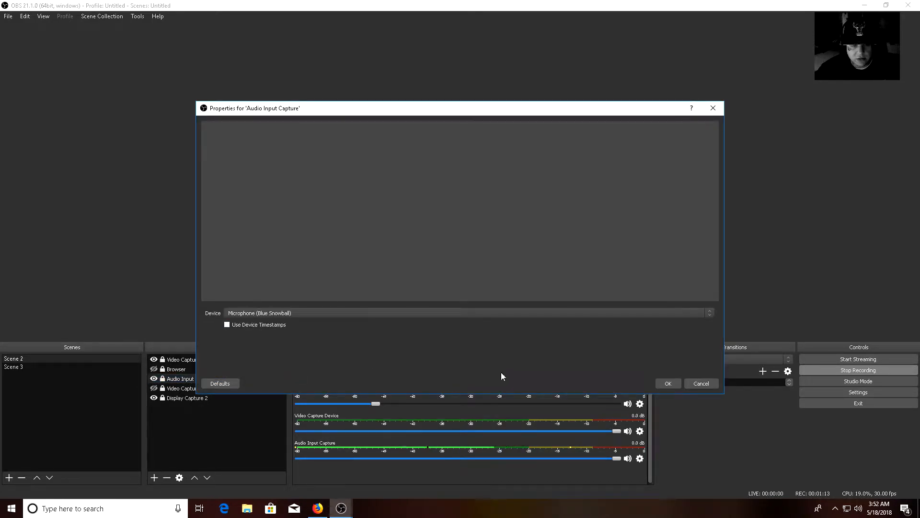
{"action": "left_click", "coordinate": [668, 384]}
- Open the Audio Input Capture source's filters and switch off Noise Gate, VST 2.x Plug-in, Compressor and Highs to hear the unprocessed microphone
{"action": "right_click", "coordinate": [219, 380]}
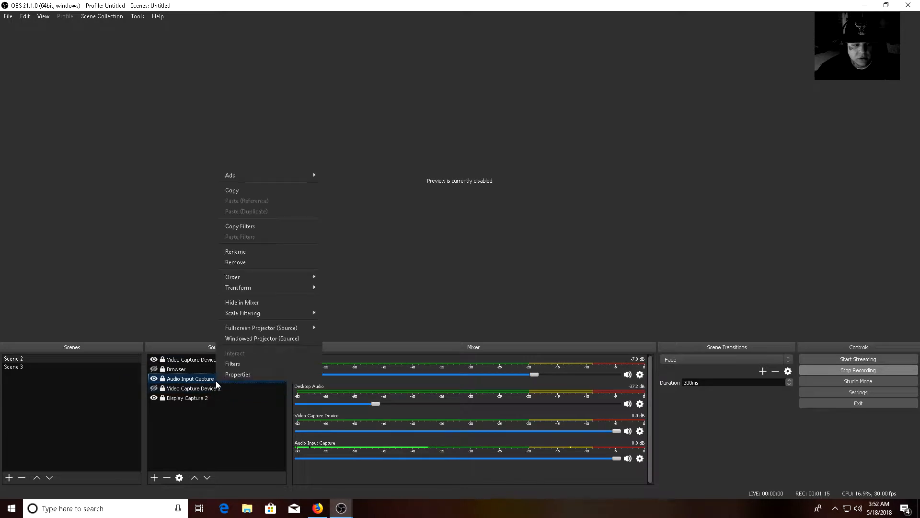
{"action": "left_click", "coordinate": [240, 363]}
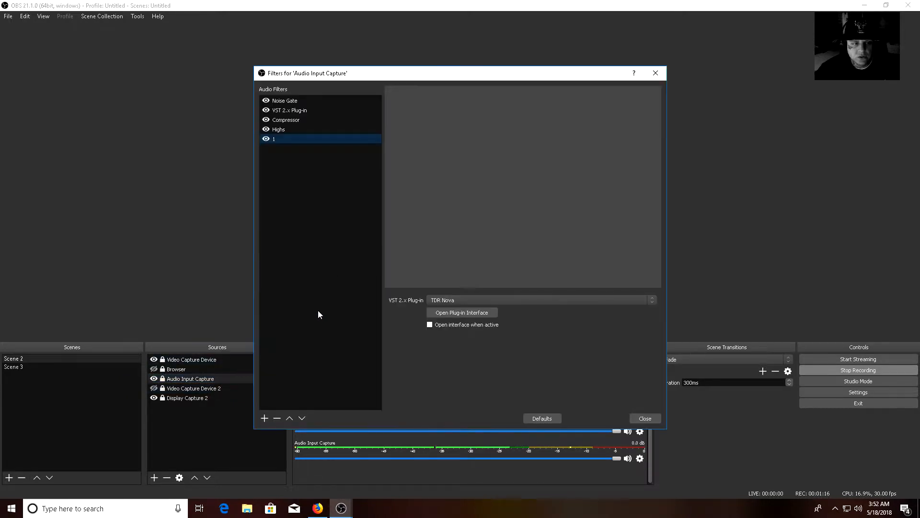
{"action": "left_click", "coordinate": [266, 100]}
{"action": "left_click", "coordinate": [266, 111]}
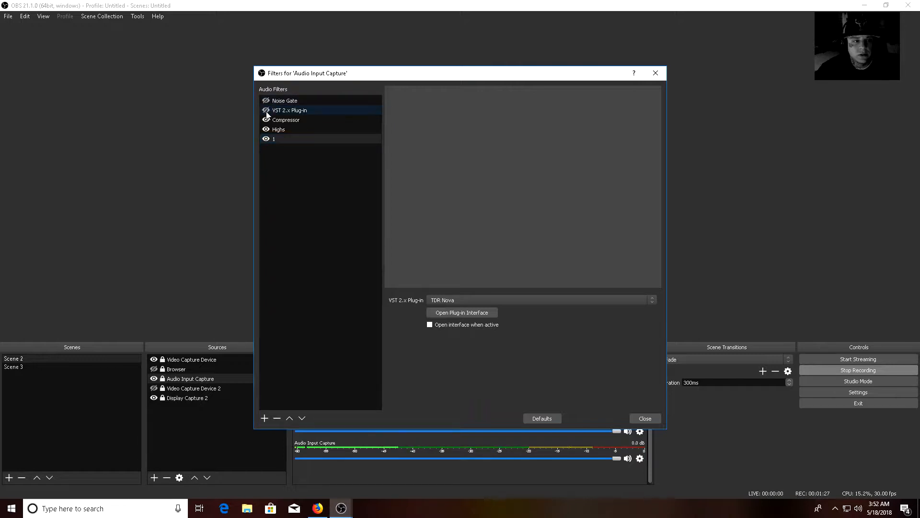
{"action": "left_click", "coordinate": [266, 120]}
{"action": "left_click", "coordinate": [266, 130]}
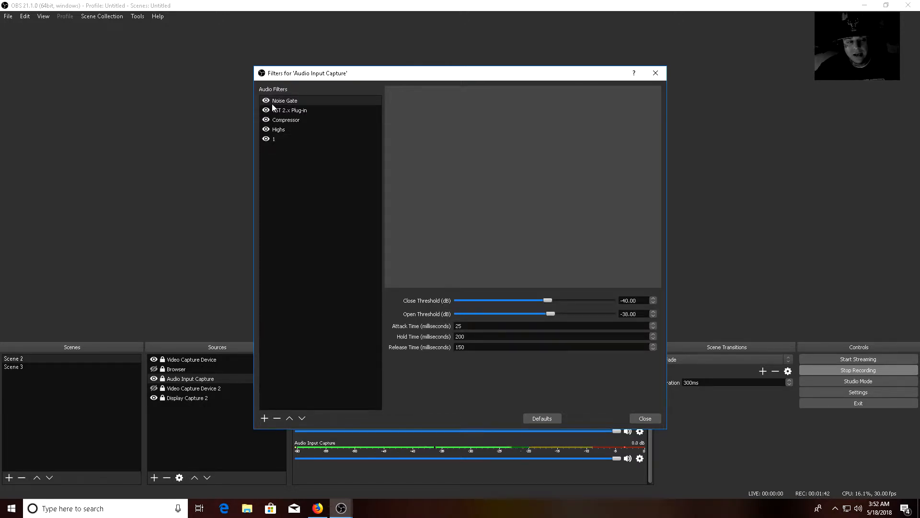
- Select the Noise Gate filter and switch it off and back on to compare the sound
{"action": "left_click", "coordinate": [275, 102]}
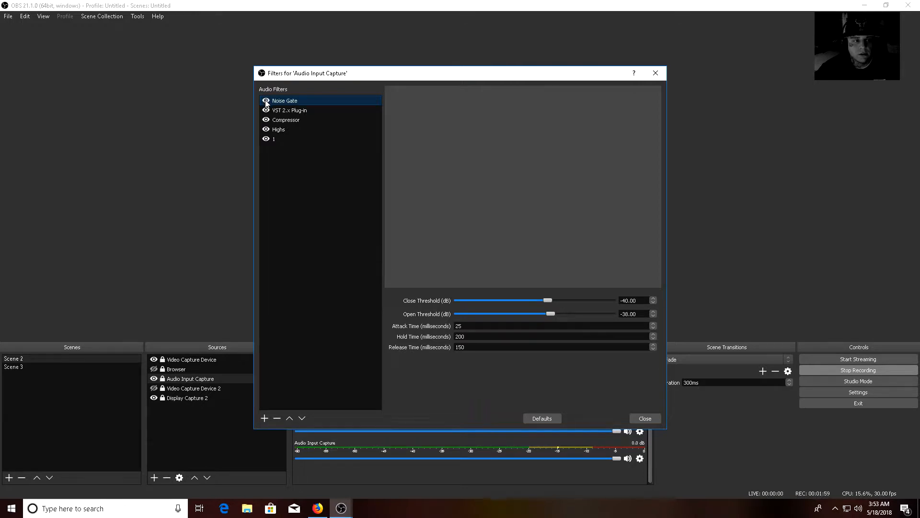
{"action": "left_click", "coordinate": [266, 101]}
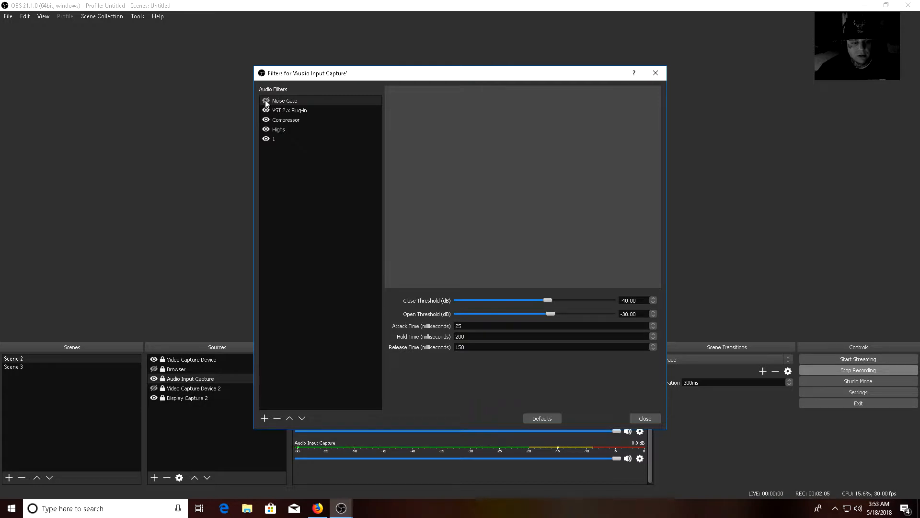
{"action": "left_click", "coordinate": [266, 102]}
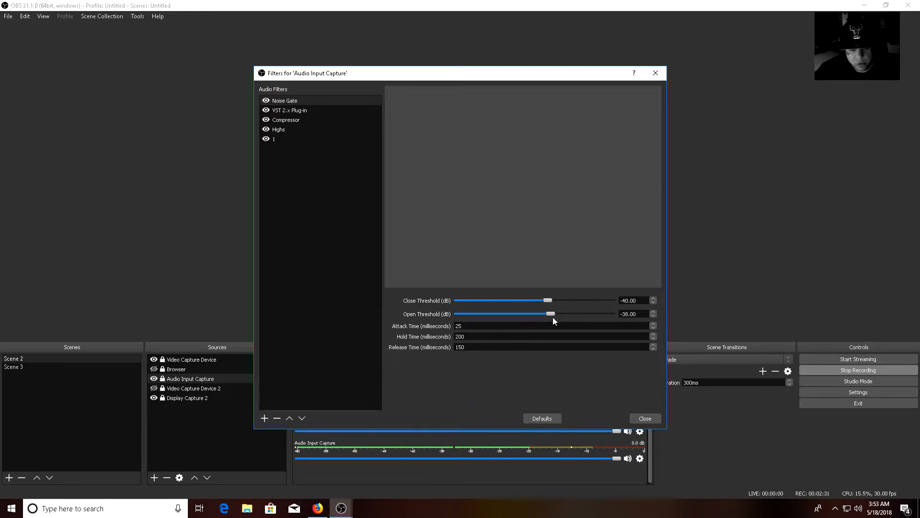
- Set the Noise Gate's open threshold to -32 dB and reposition the filters window above the audio mixer
{"action": "left_click_drag", "start_coordinate": [552, 315], "coordinate": [560, 316]}
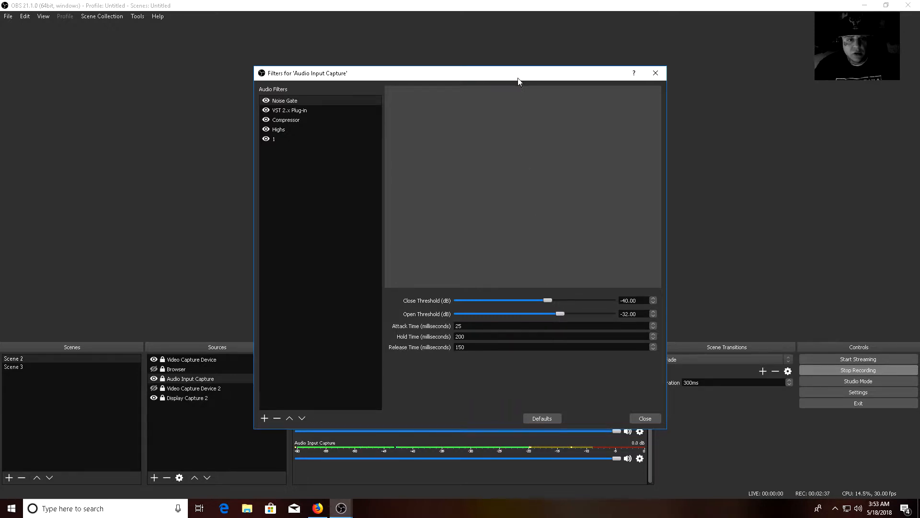
{"action": "left_click_drag", "start_coordinate": [517, 77], "coordinate": [373, 25]}
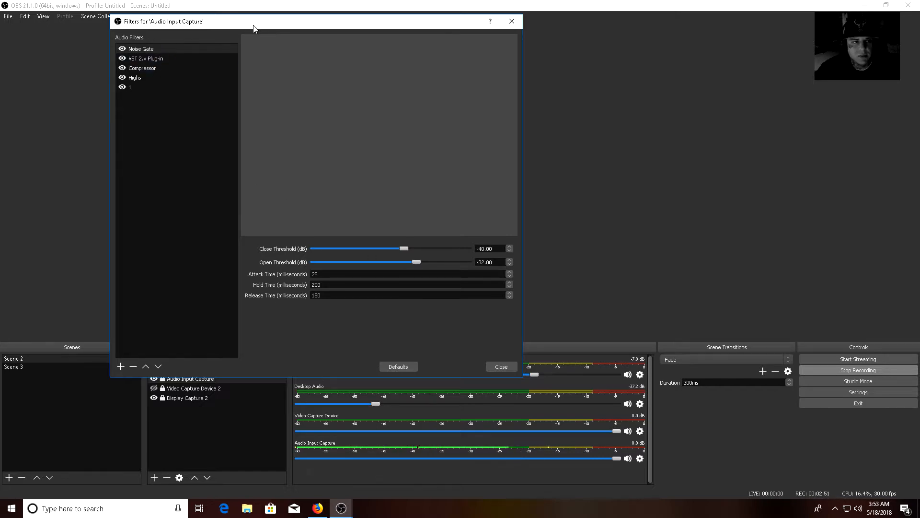
{"action": "left_click_drag", "start_coordinate": [253, 29], "coordinate": [367, 36]}
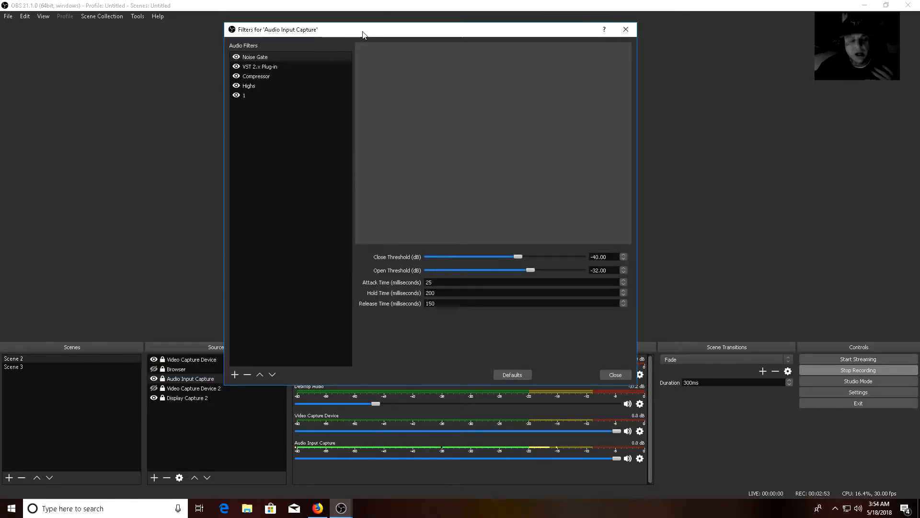
- With the Noise Gate switched off, toggle the VST 2.x Plug-in filter off and on to compare the sound
{"action": "left_click", "coordinate": [246, 68]}
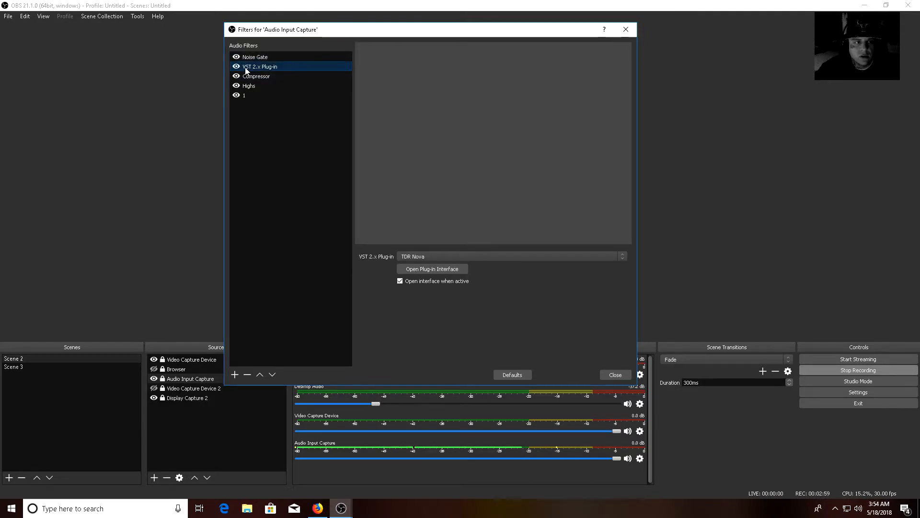
{"action": "left_click", "coordinate": [247, 76]}
{"action": "left_click", "coordinate": [251, 69]}
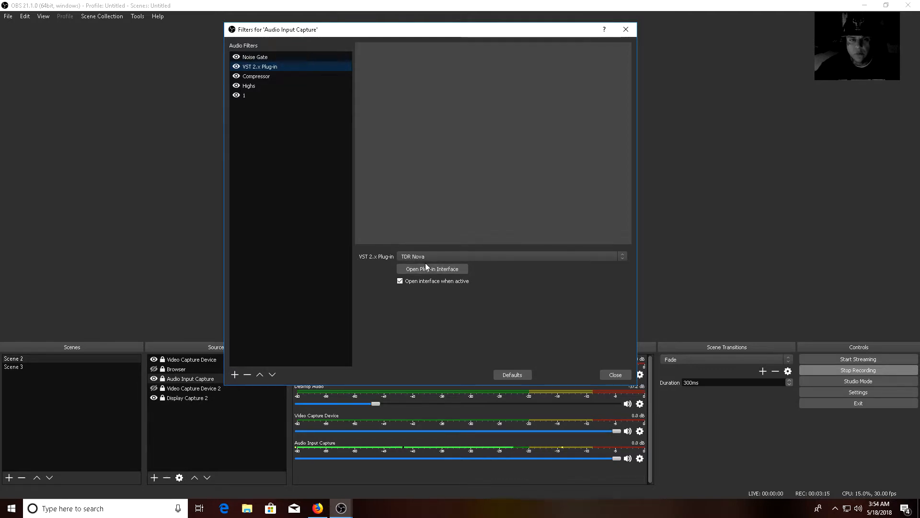
{"action": "left_click", "coordinate": [237, 56]}
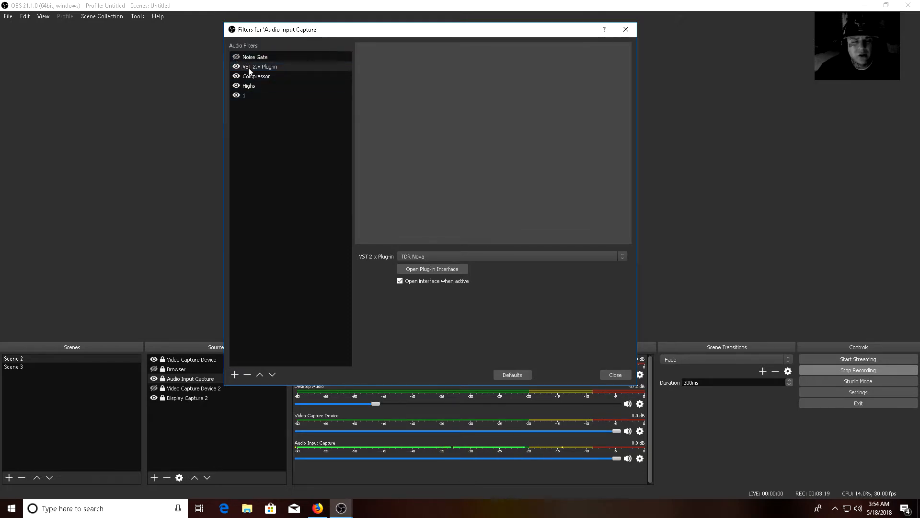
{"action": "left_click", "coordinate": [250, 67]}
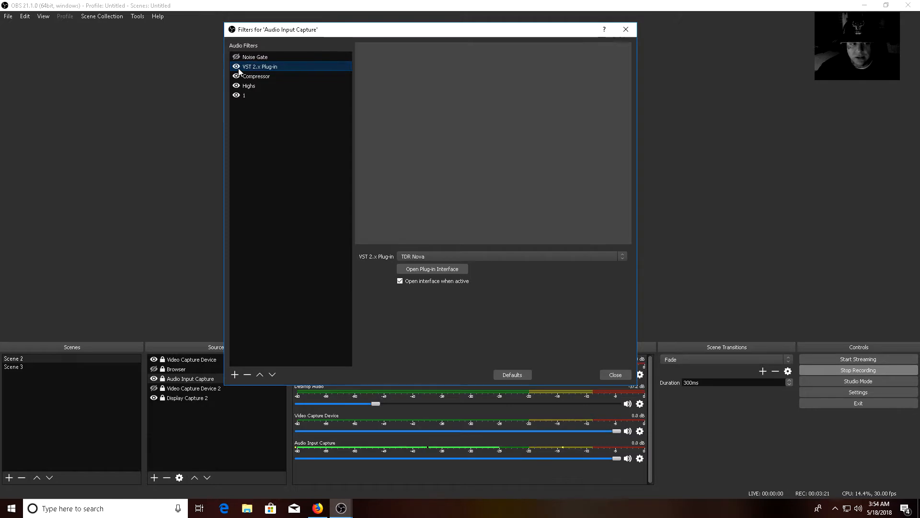
{"action": "left_click", "coordinate": [237, 66]}
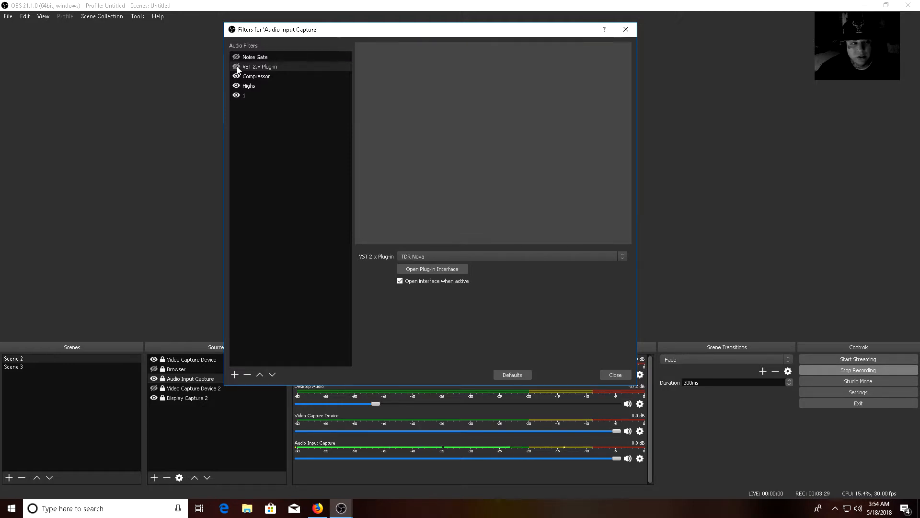
{"action": "left_click", "coordinate": [236, 67]}
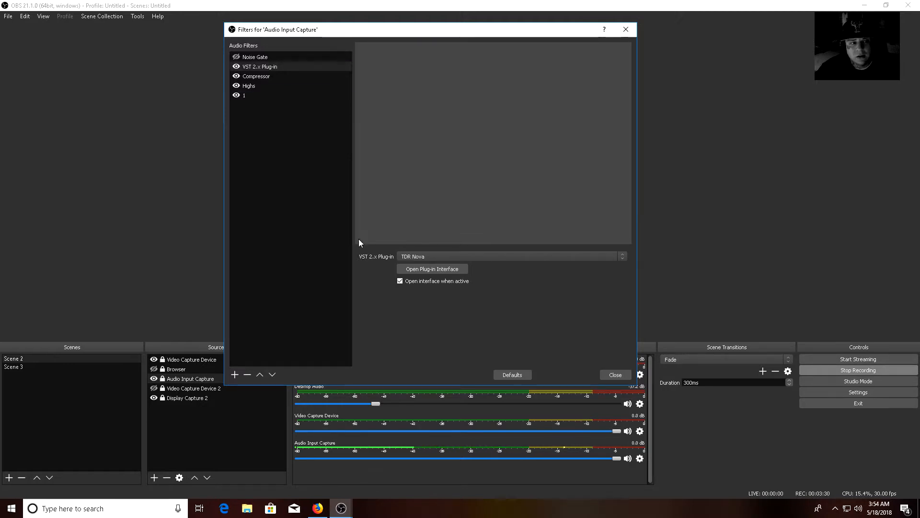
- Examine the VST 2.x Plug-in filter's TDR Nova equalizer curve, including band II, and close the plug-in interface
{"action": "left_click", "coordinate": [419, 268]}
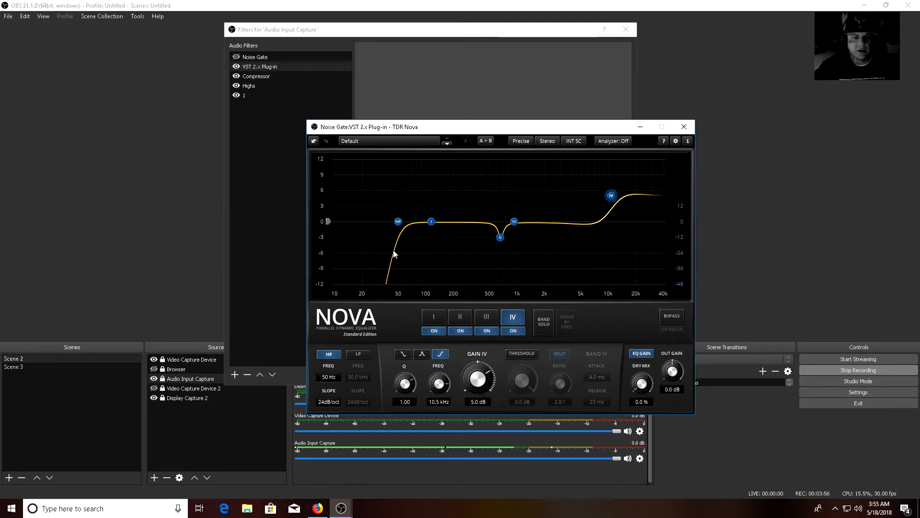
{"action": "left_click", "coordinate": [499, 238]}
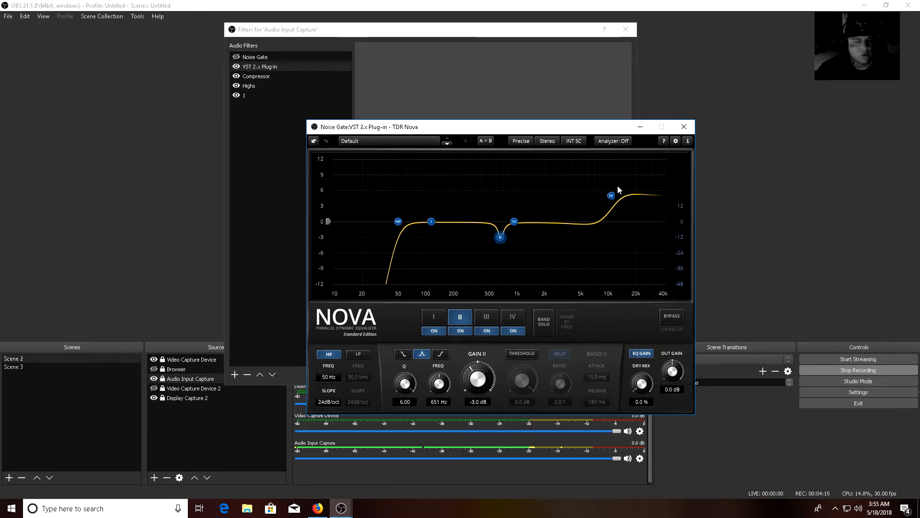
{"action": "left_click", "coordinate": [683, 127]}
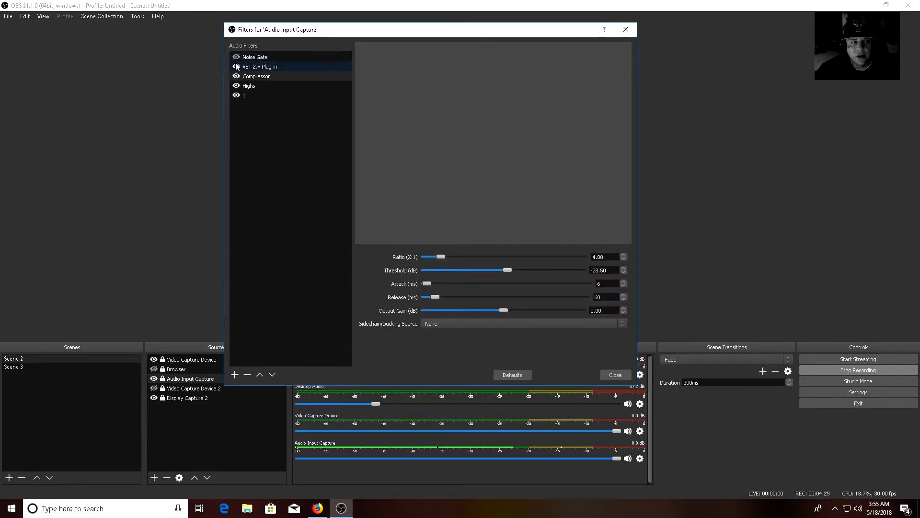
- Switch off the VST 2.x Plug-in and Compressor filters and review the Compressor's settings
{"action": "left_click", "coordinate": [236, 67]}
{"action": "left_click", "coordinate": [236, 76]}
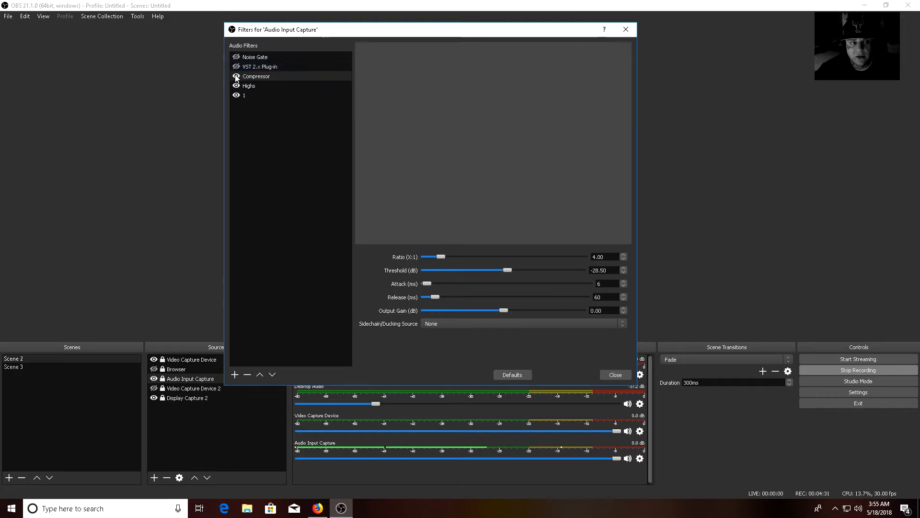
{"action": "left_click", "coordinate": [247, 78]}
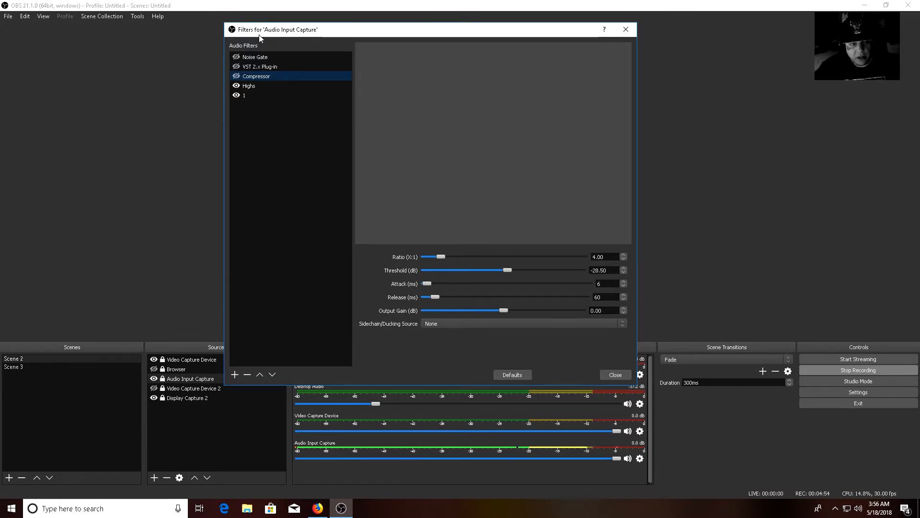
- Switch the Compressor, VST 2.x Plug-in and Noise Gate filters back on
{"action": "left_click", "coordinate": [236, 76]}
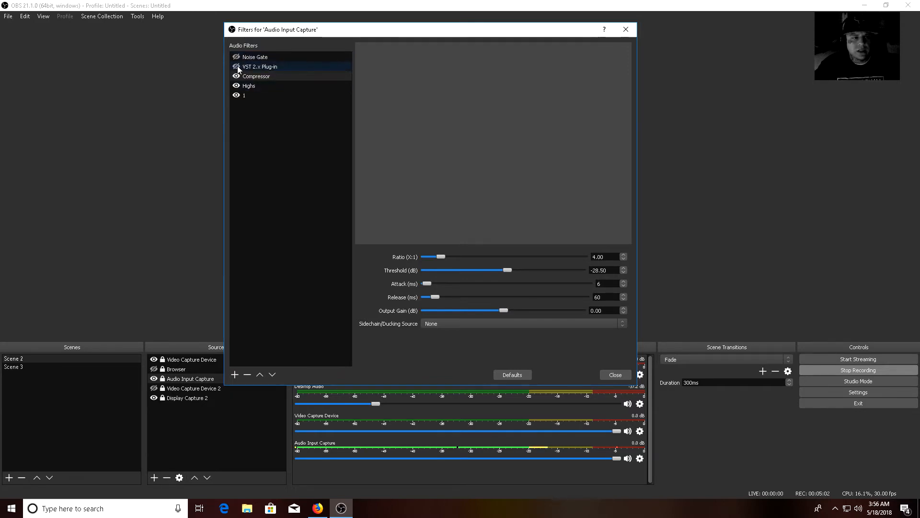
{"action": "left_click", "coordinate": [236, 66]}
{"action": "left_click", "coordinate": [236, 57]}
- Examine the Highs filter's TDR Nova curve and switch the filter off and back on to compare the sound
{"action": "left_click", "coordinate": [246, 85]}
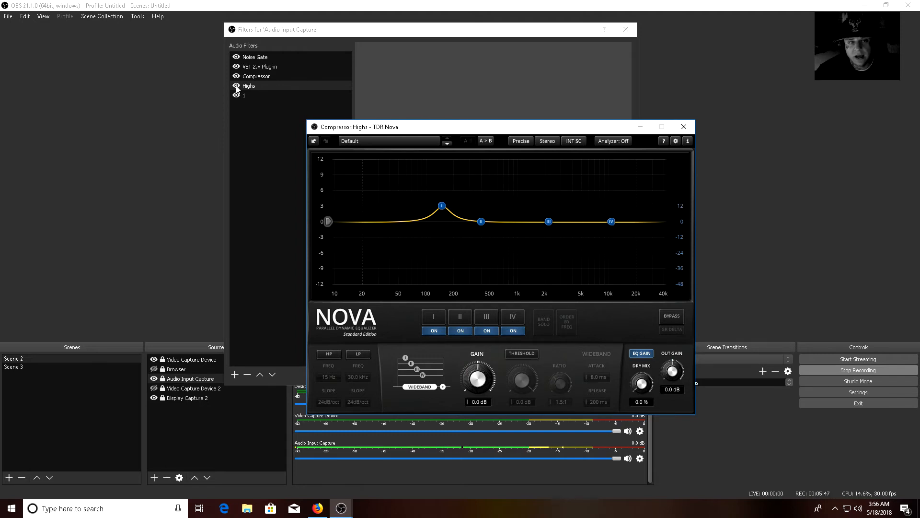
{"action": "left_click", "coordinate": [236, 86]}
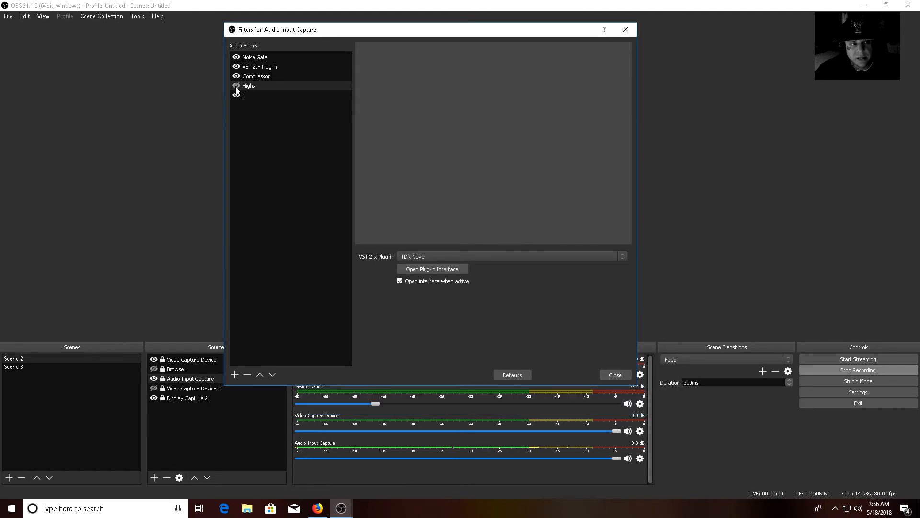
{"action": "left_click", "coordinate": [236, 86]}
- Inspect the TDR Nova presets of filter 1 and switch the filter off and back on to compare the sound
{"action": "left_click", "coordinate": [259, 95]}
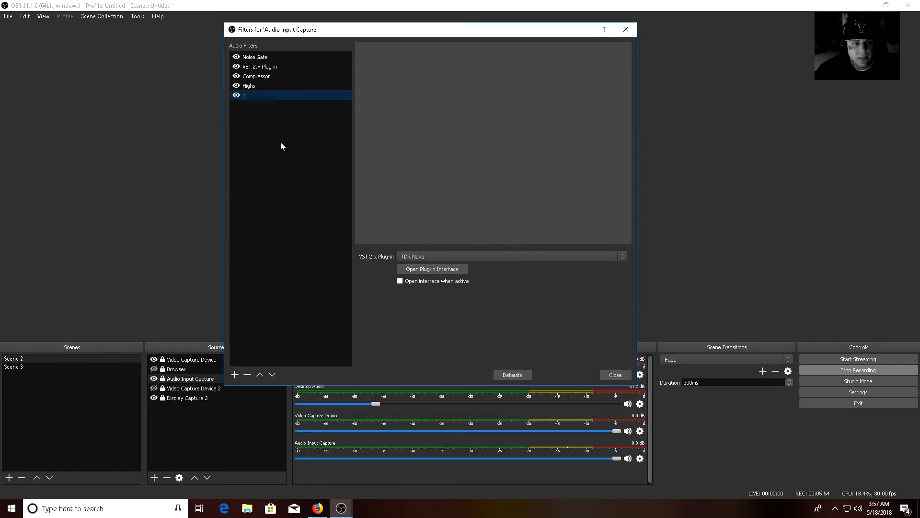
{"action": "left_click", "coordinate": [429, 269]}
{"action": "left_click", "coordinate": [424, 140]}
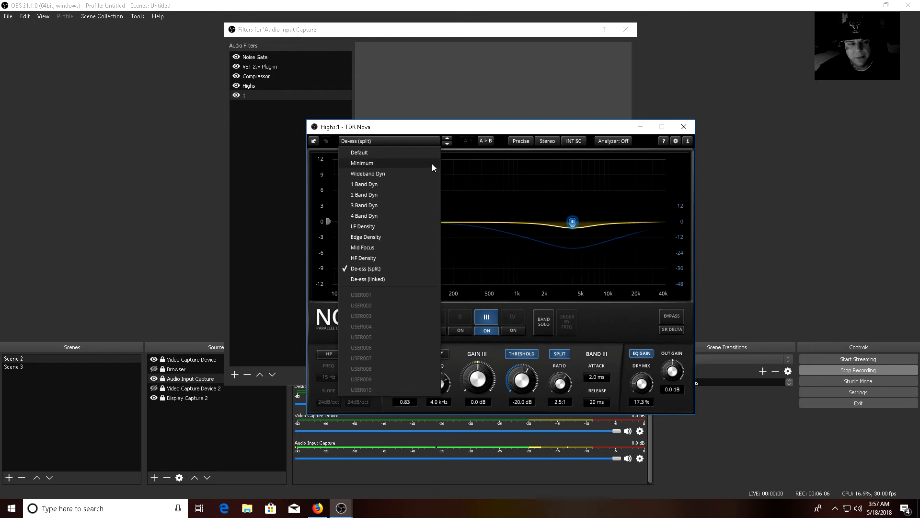
{"action": "left_click", "coordinate": [236, 95]}
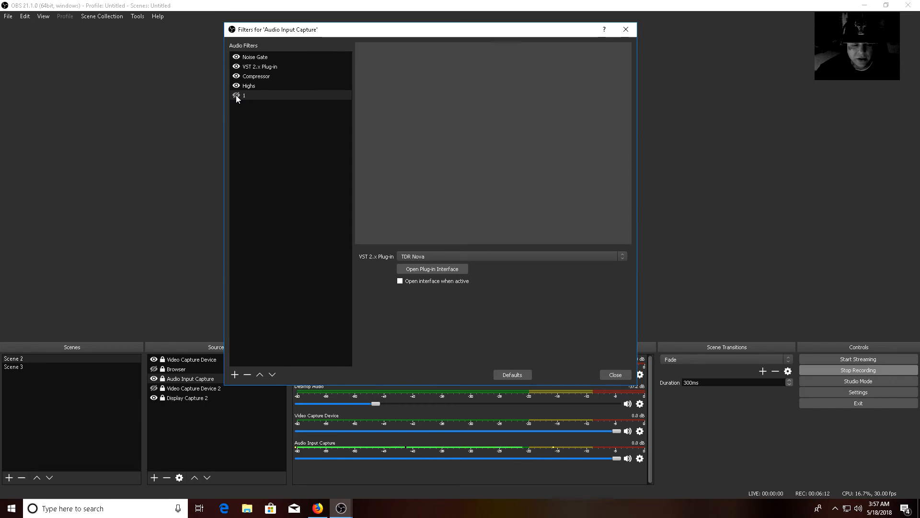
{"action": "left_click", "coordinate": [235, 95]}
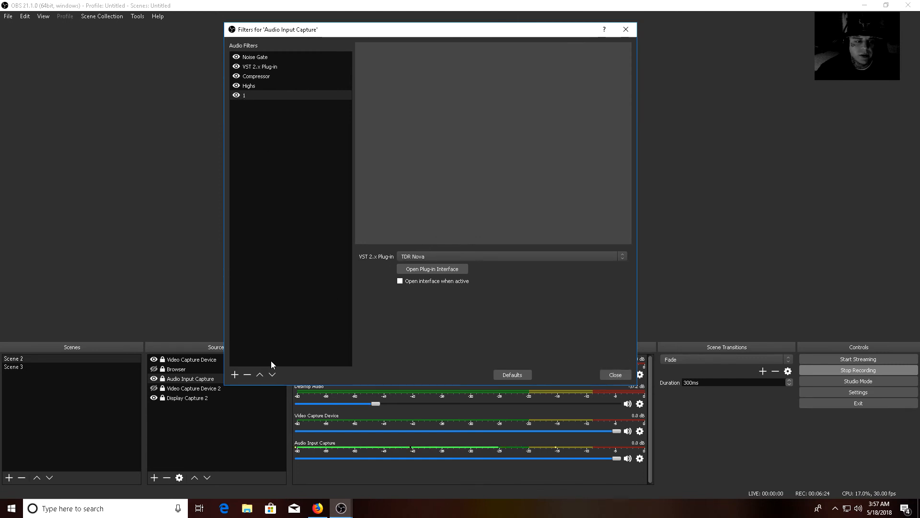
- View the audio filter types available to add, and close the filters window without adding one
{"action": "left_click", "coordinate": [235, 375]}
{"action": "left_click", "coordinate": [302, 277]}
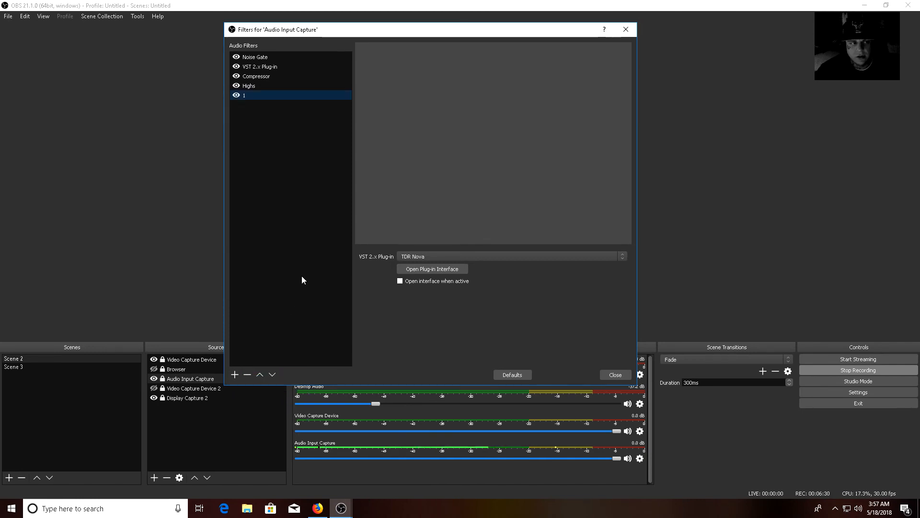
{"action": "left_click", "coordinate": [616, 374]}
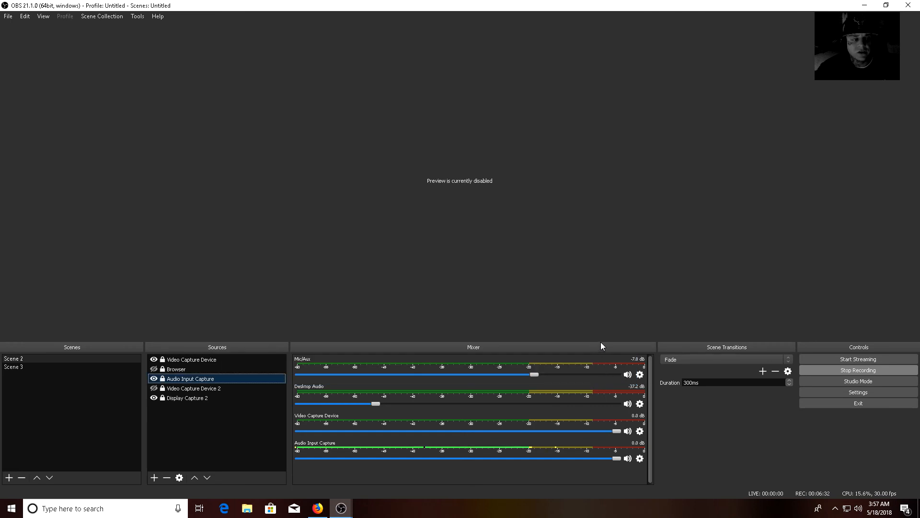